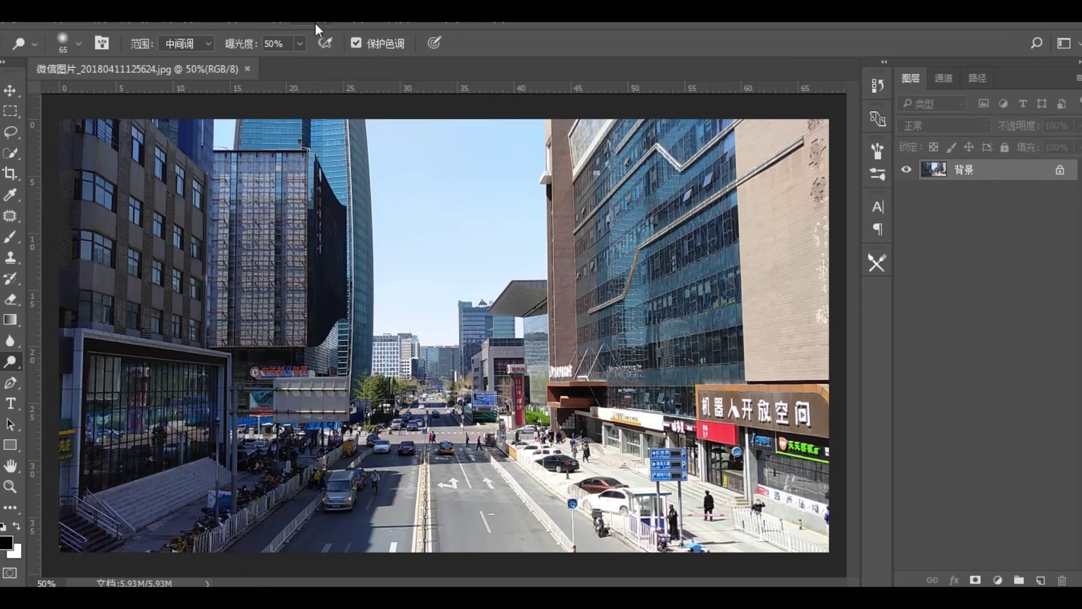
Open the Camera Raw Filter and set Temperature +13 and Exposure -0.25
{"action": "left_click", "coordinate": [311, 26]}
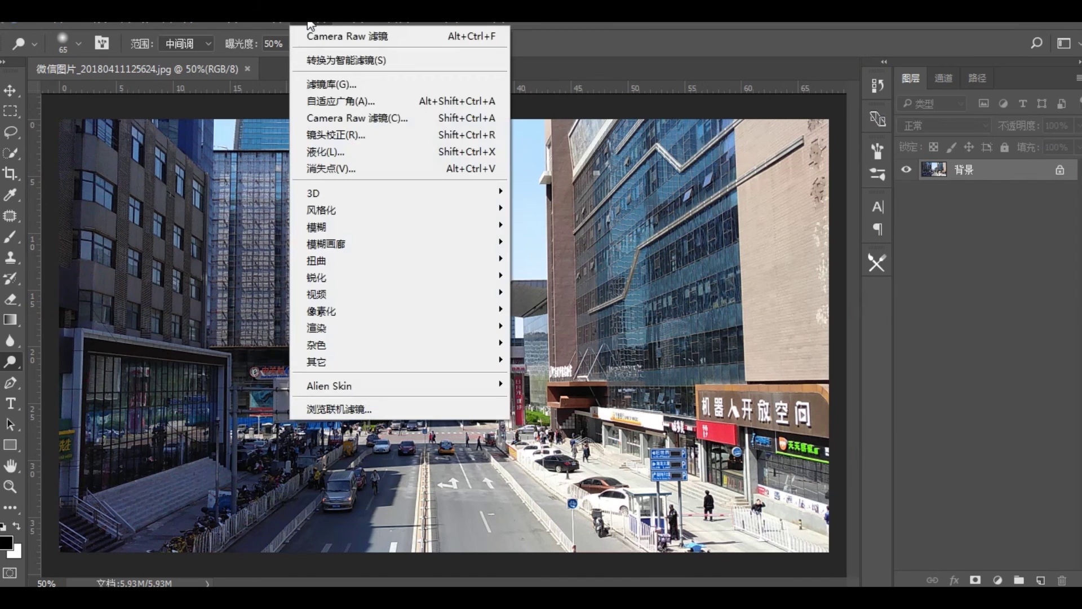
{"action": "left_click", "coordinate": [330, 119]}
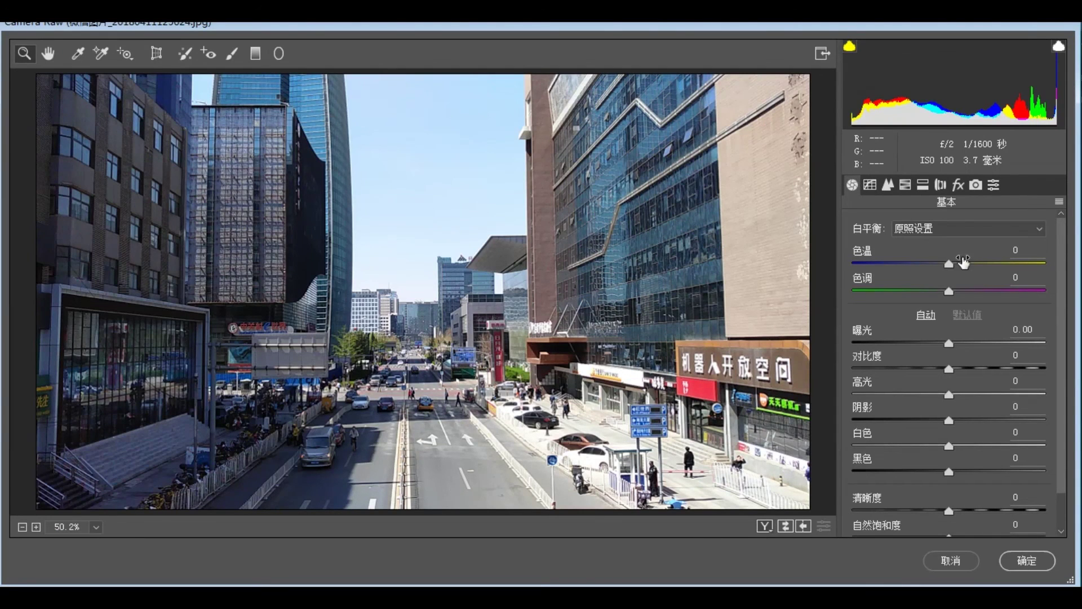
{"action": "left_click_drag", "start_coordinate": [952, 265], "coordinate": [962, 264]}
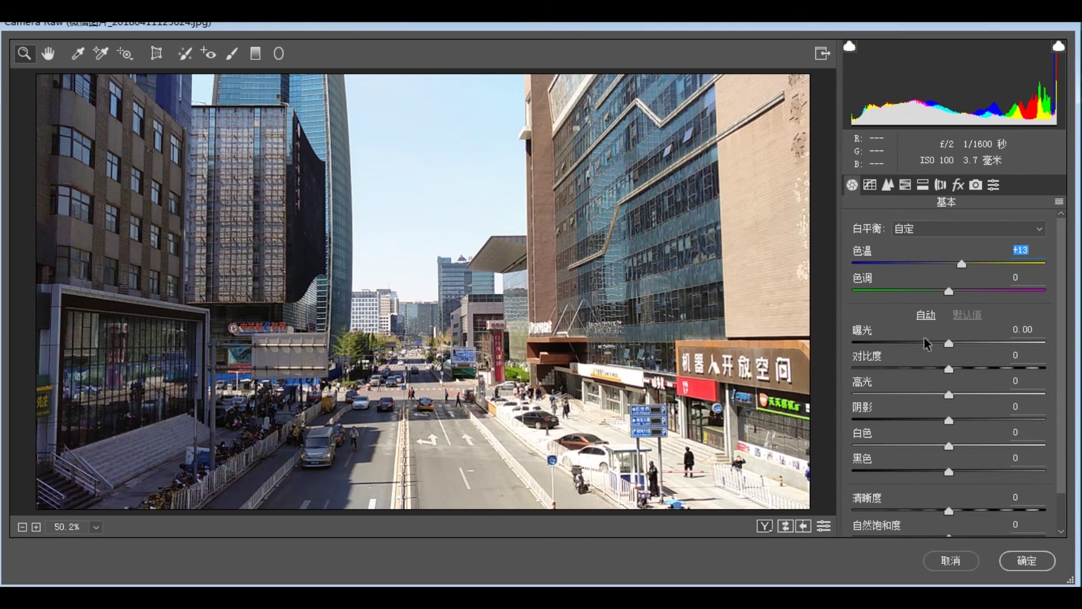
{"action": "mouse_move", "coordinate": [948, 343]}
{"action": "left_mouse_down"}
{"action": "mouse_move", "coordinate": [956, 368]}
{"action": "mouse_move", "coordinate": [772, 390]}
{"action": "left_mouse_up"}
Set Contrast +16, Highlights -100, Shadows +63, Blacks +15 and Vibrance +41
{"action": "left_click_drag", "start_coordinate": [949, 420], "coordinate": [1009, 420]}
{"action": "mouse_move", "coordinate": [949, 471]}
{"action": "left_mouse_down"}
{"action": "mouse_move", "coordinate": [982, 471]}
{"action": "mouse_move", "coordinate": [963, 471]}
{"action": "left_mouse_up"}
{"action": "left_click_drag", "start_coordinate": [956, 368], "coordinate": [964, 369]}
{"action": "scroll", "coordinate": [1068, 394], "scroll_direction": "down", "scroll_amount": 2}
{"action": "left_click_drag", "start_coordinate": [949, 494], "coordinate": [988, 495]}
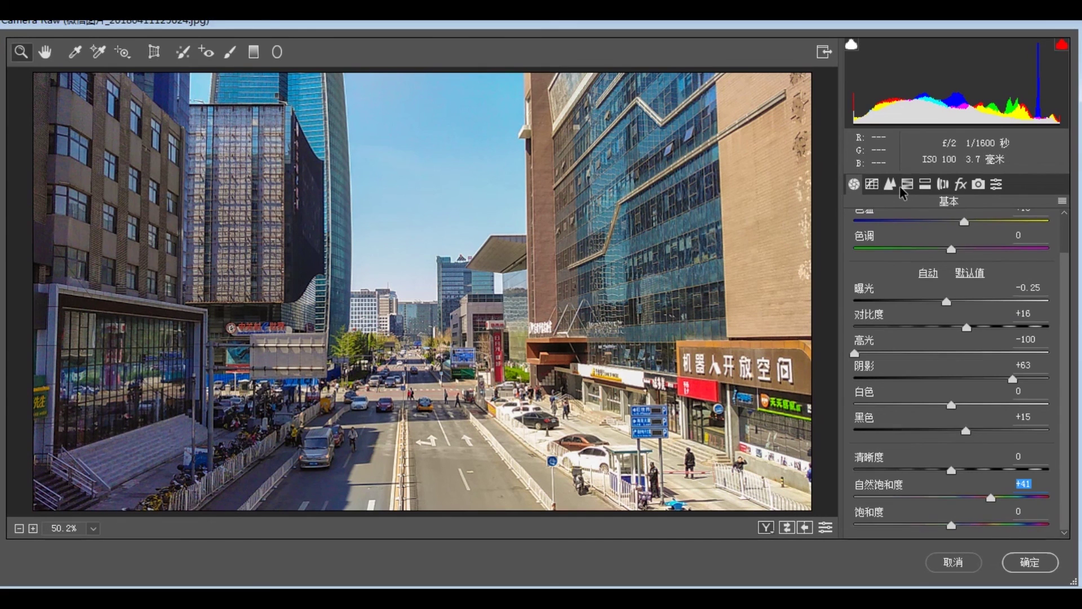
In the HSL Hue panel, set Red +84, Yellow -70, Aqua +47 and Blue -49
{"action": "left_click", "coordinate": [901, 188]}
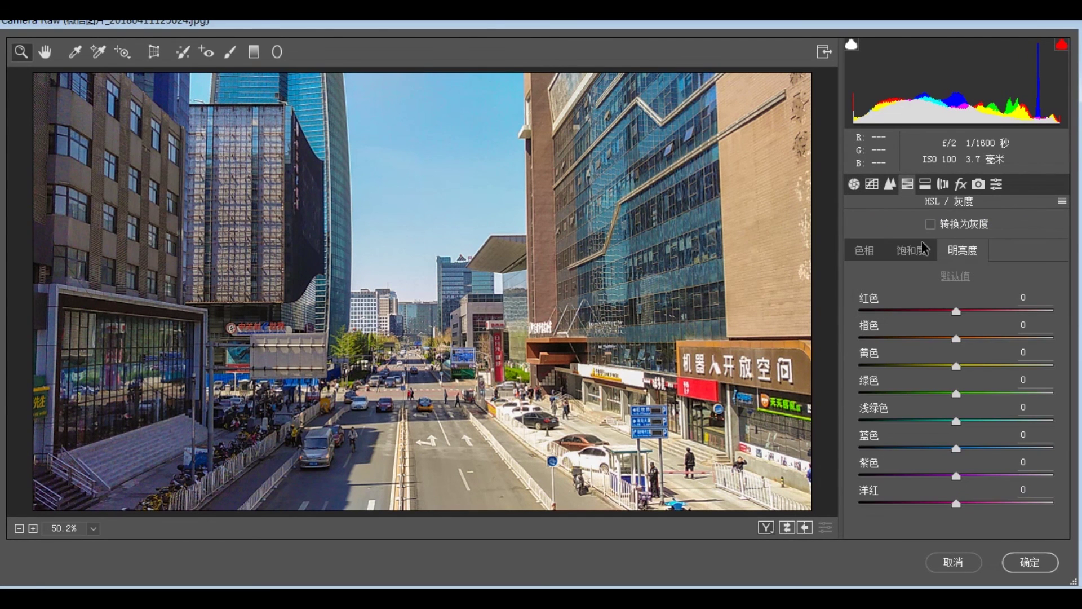
{"action": "left_click", "coordinate": [855, 258]}
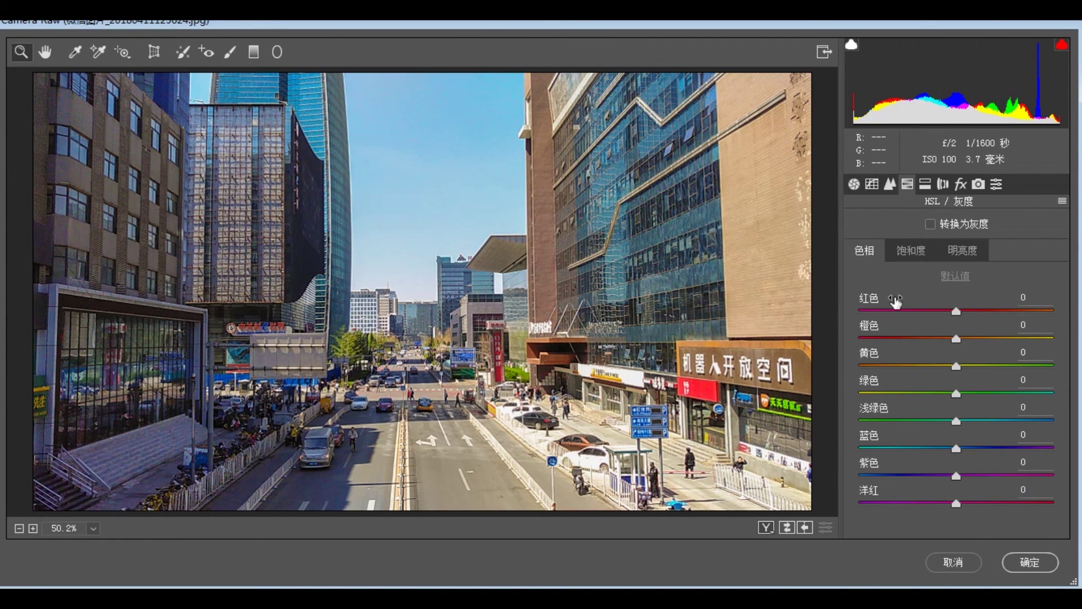
{"action": "left_click_drag", "start_coordinate": [957, 314], "coordinate": [1027, 312]}
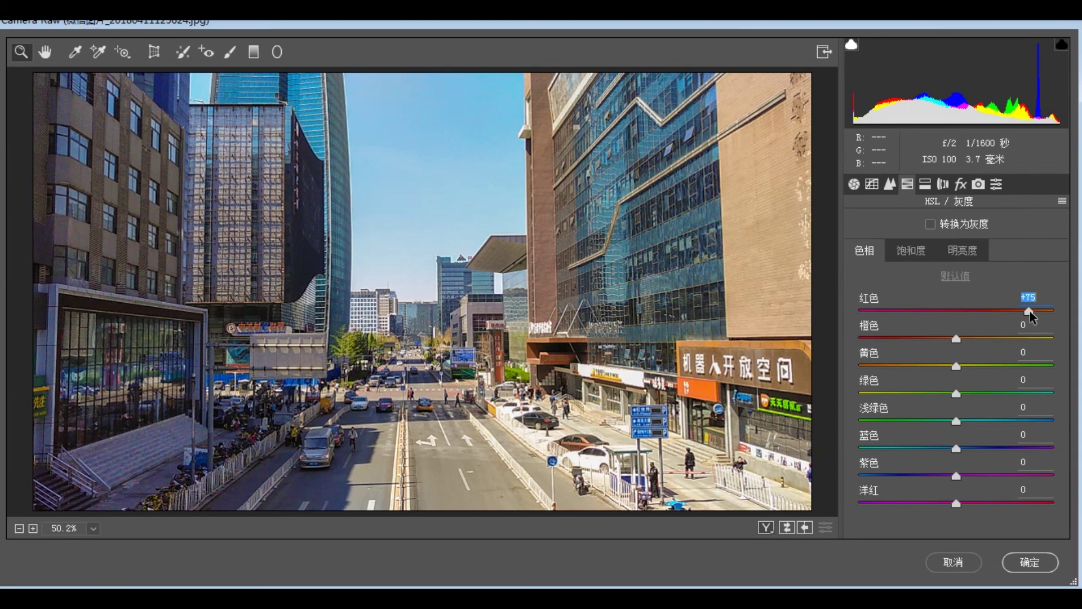
{"action": "left_click_drag", "start_coordinate": [1035, 316], "coordinate": [1039, 315]}
{"action": "left_click_drag", "start_coordinate": [956, 365], "coordinate": [889, 366]}
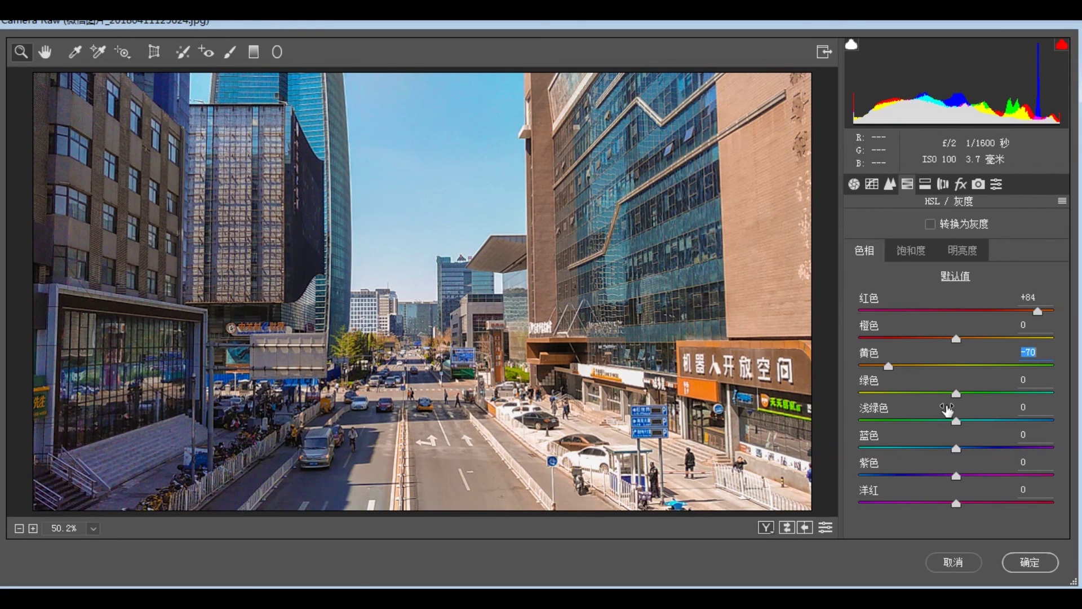
{"action": "left_click_drag", "start_coordinate": [962, 455], "coordinate": [911, 460]}
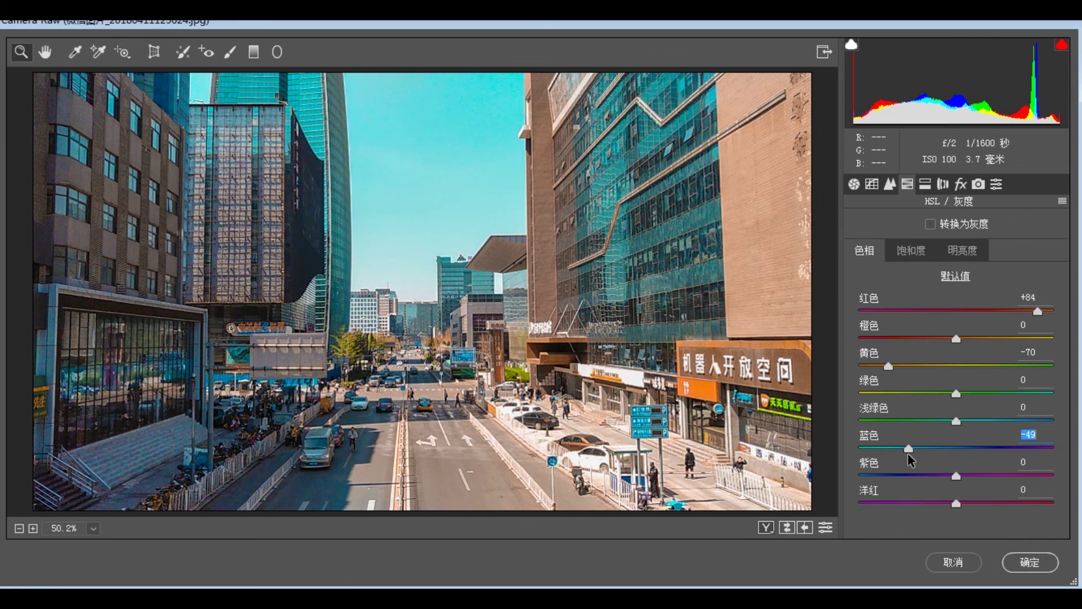
{"action": "left_click_drag", "start_coordinate": [957, 421], "coordinate": [1010, 430]}
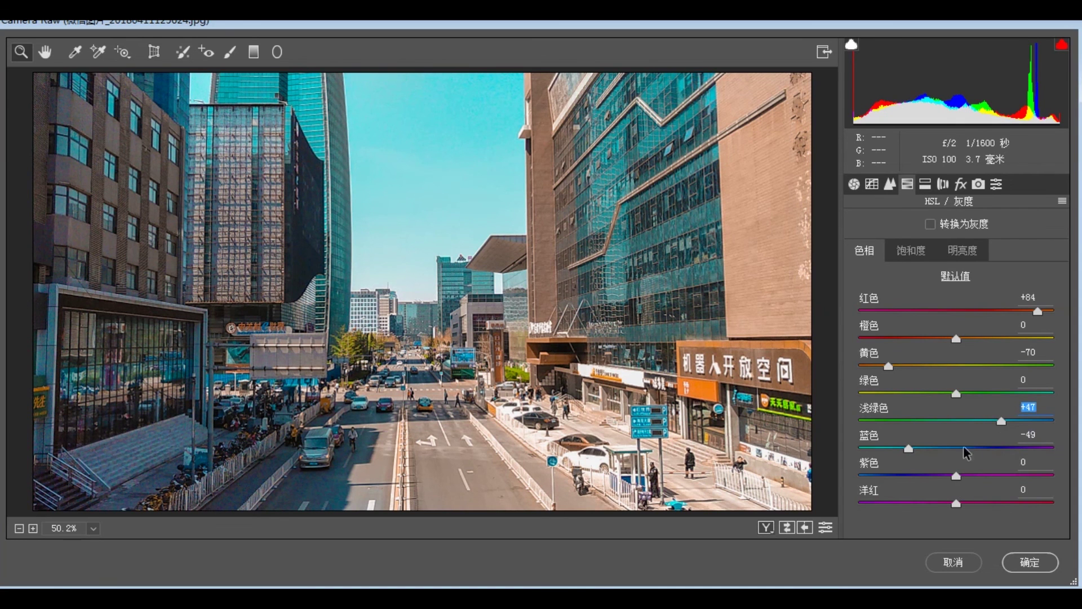
{"action": "left_click", "coordinate": [920, 253]}
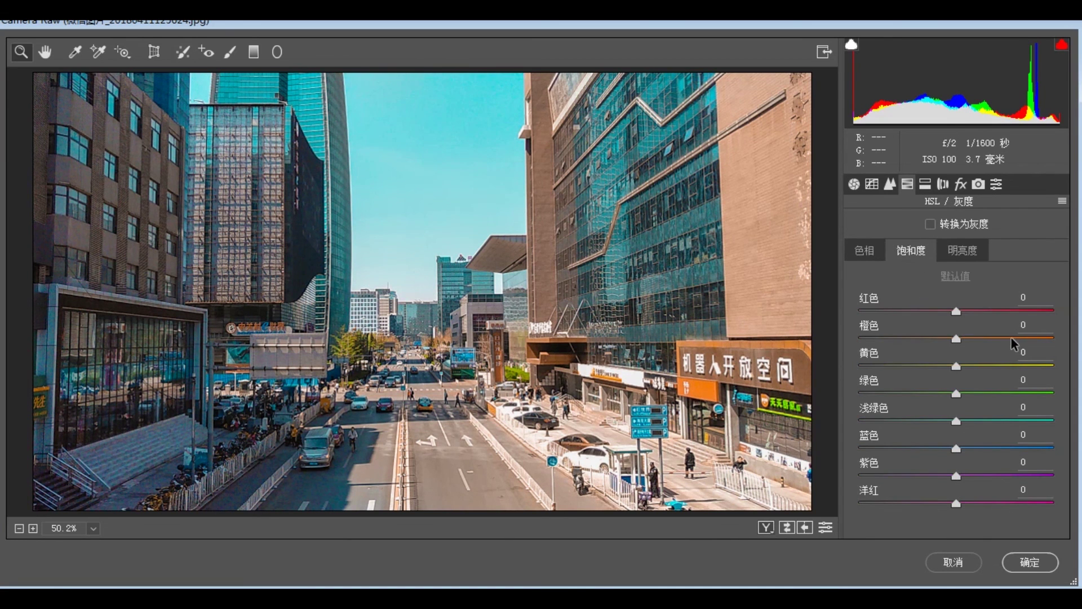
Set HSL saturation to Red +54, Orange +90, Yellow +87, Blue +56, and Aqua, Purple, Magenta -100
{"action": "left_click_drag", "start_coordinate": [1021, 338], "coordinate": [1043, 345]}
{"action": "left_click_drag", "start_coordinate": [954, 311], "coordinate": [1005, 311]}
{"action": "mouse_move", "coordinate": [959, 367]}
{"action": "left_mouse_down"}
{"action": "mouse_move", "coordinate": [804, 365]}
{"action": "mouse_move", "coordinate": [1037, 365]}
{"action": "left_mouse_up"}
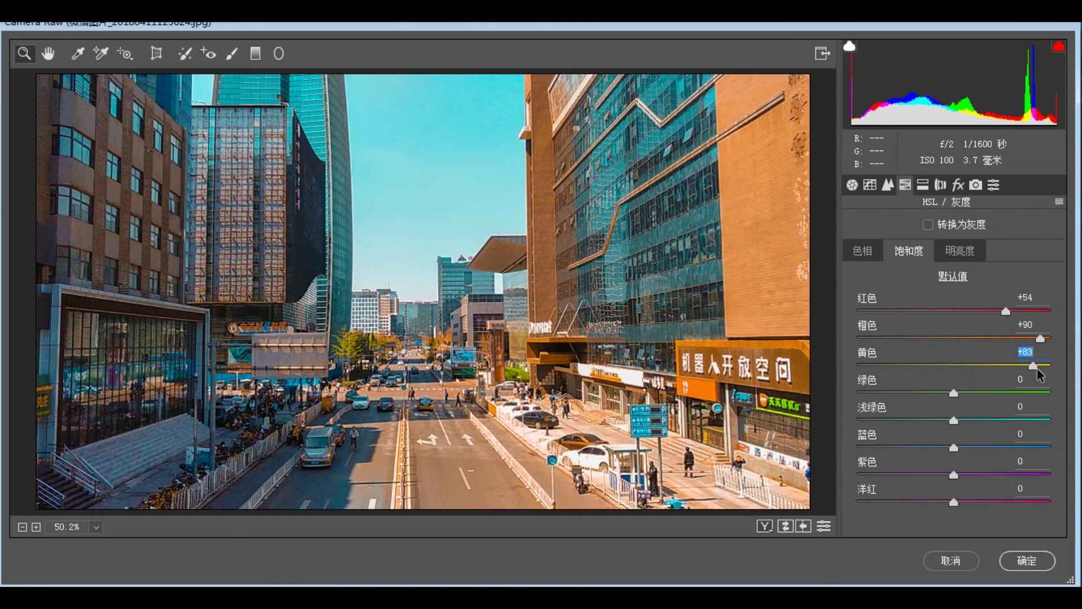
{"action": "left_click", "coordinate": [862, 251]}
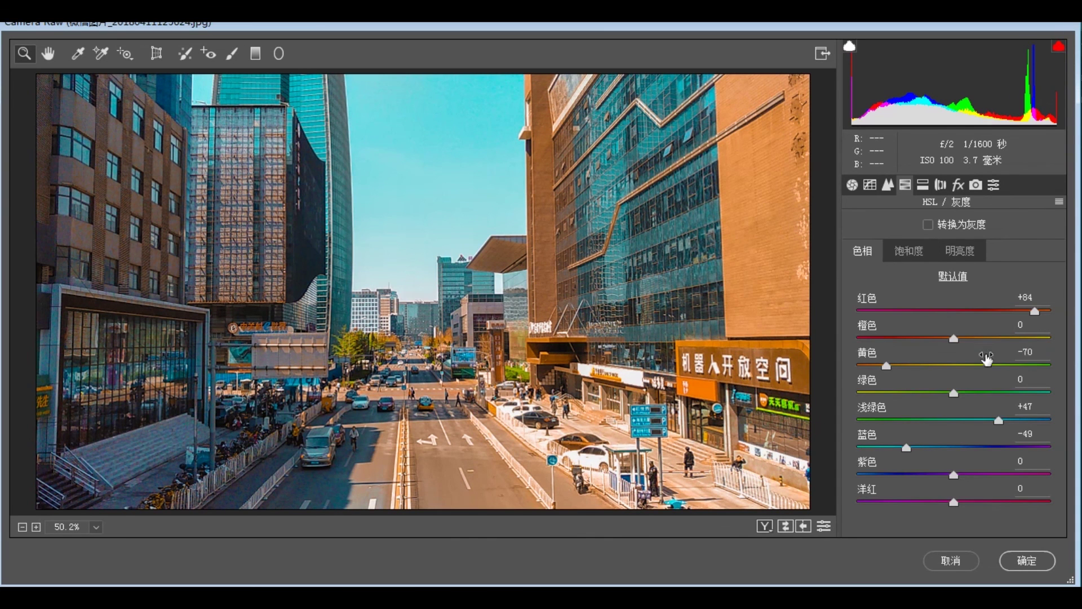
{"action": "left_click_drag", "start_coordinate": [889, 366], "coordinate": [867, 346]}
{"action": "left_click", "coordinate": [909, 250]}
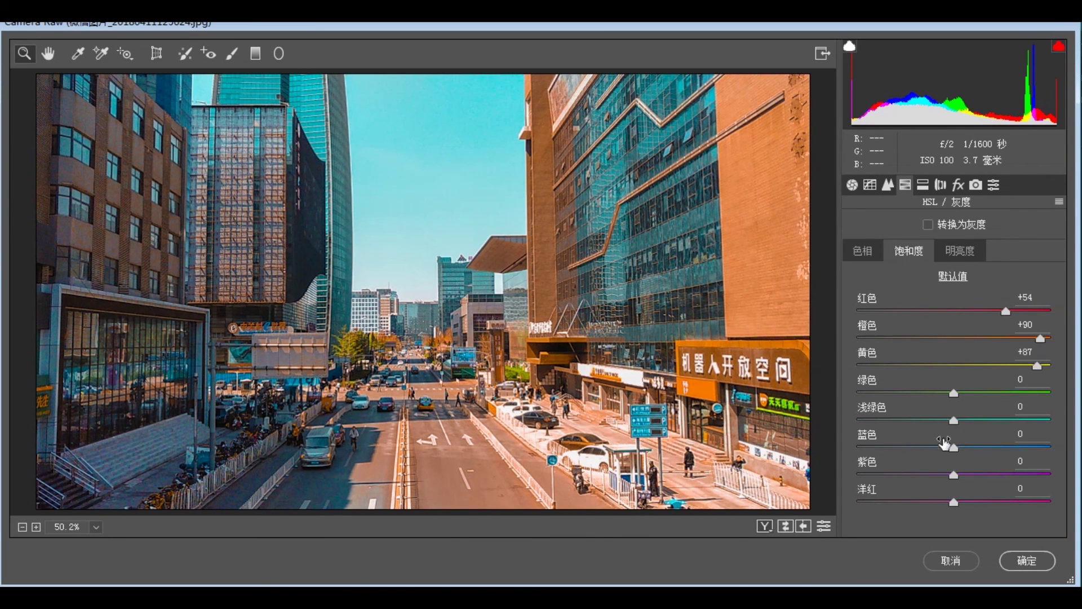
{"action": "left_click_drag", "start_coordinate": [953, 447], "coordinate": [1007, 447]}
{"action": "left_click_drag", "start_coordinate": [954, 475], "coordinate": [857, 475]}
{"action": "left_click_drag", "start_coordinate": [945, 501], "coordinate": [857, 501]}
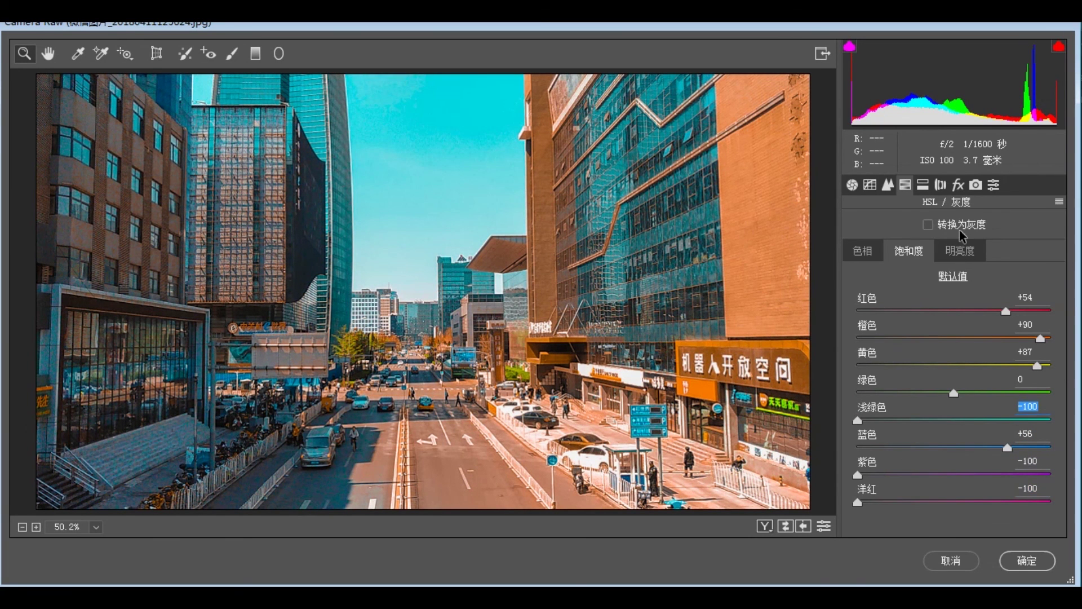
{"action": "left_click", "coordinate": [960, 250]}
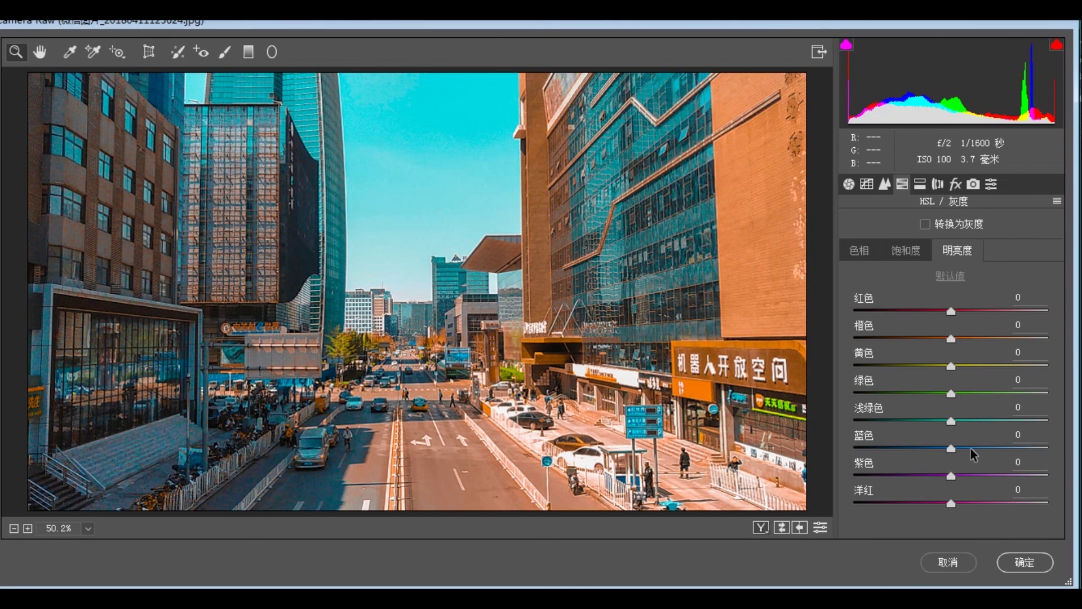
Set Blue luminance +21 and Orange -18, then calibration Blue Primary Hue -49 and Red Primary Hue +27
{"action": "left_click", "coordinate": [970, 448]}
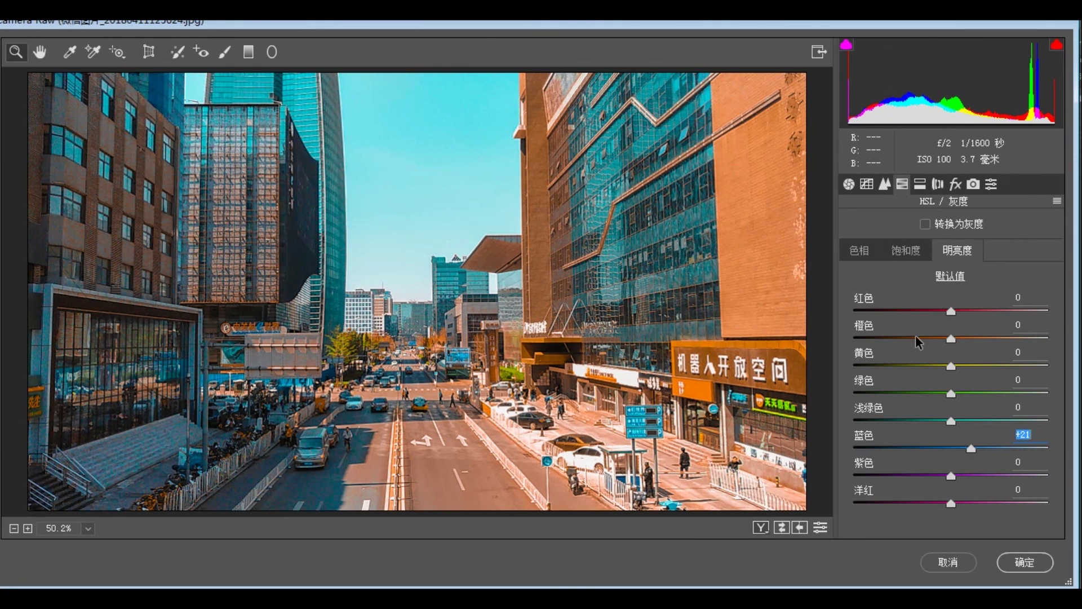
{"action": "left_click_drag", "start_coordinate": [908, 338], "coordinate": [933, 339]}
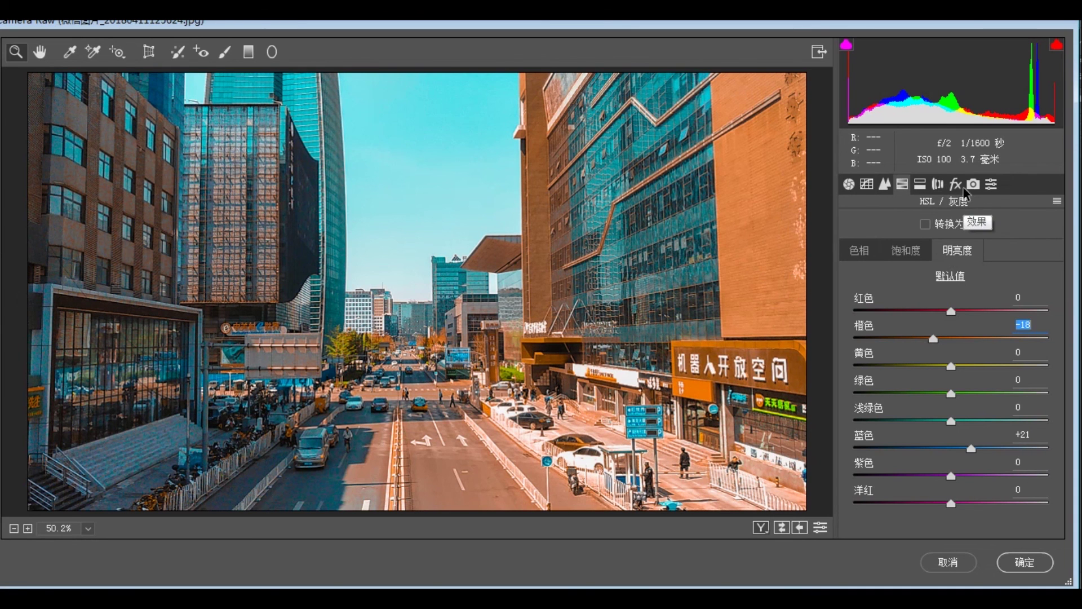
{"action": "left_click", "coordinate": [974, 185]}
{"action": "left_click_drag", "start_coordinate": [951, 496], "coordinate": [905, 498]}
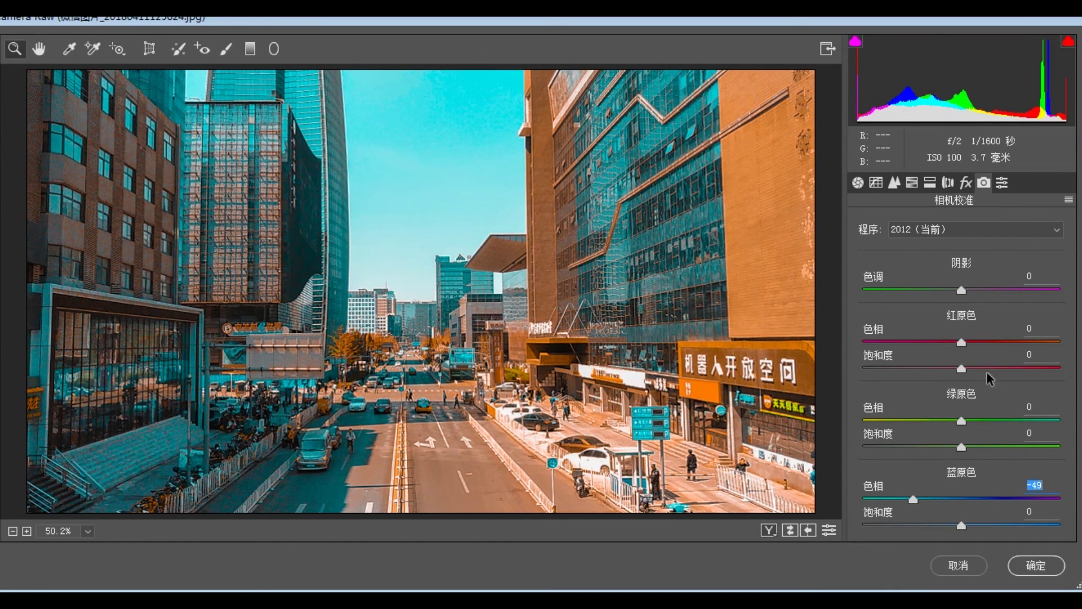
{"action": "left_click_drag", "start_coordinate": [961, 342], "coordinate": [990, 344]}
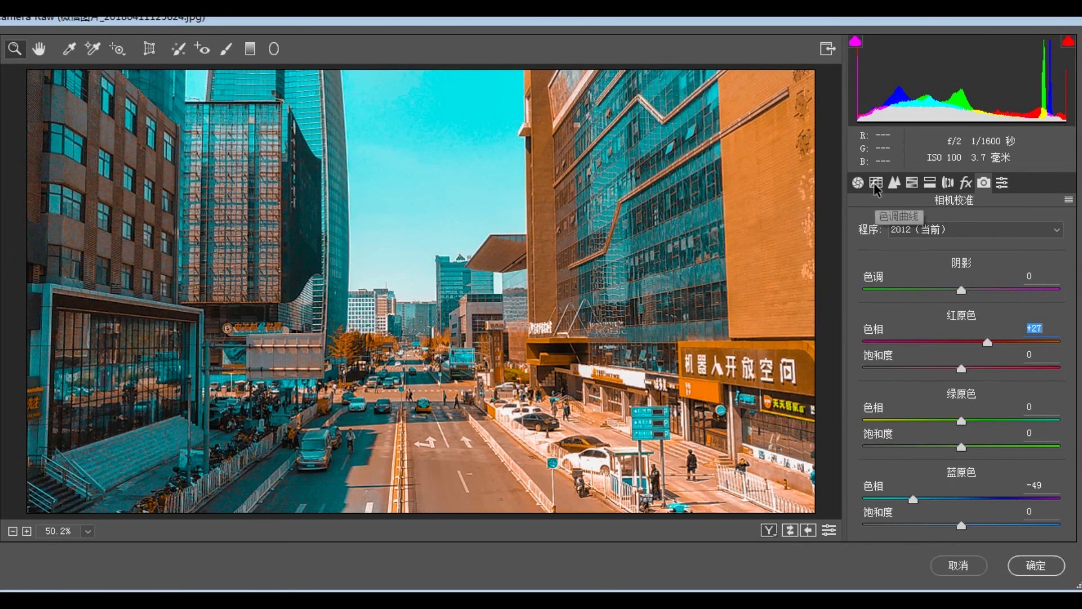
Split-tone highlights to hue 30, saturation 12 and shadows to hue 210, saturation 10
{"action": "left_click", "coordinate": [912, 182]}
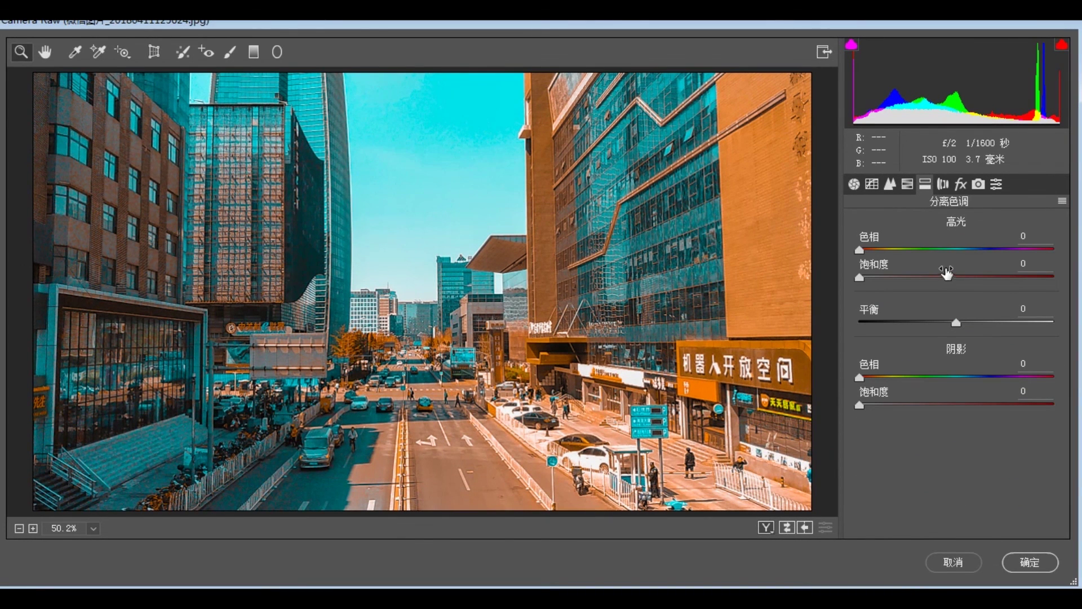
{"action": "left_click", "coordinate": [875, 249]}
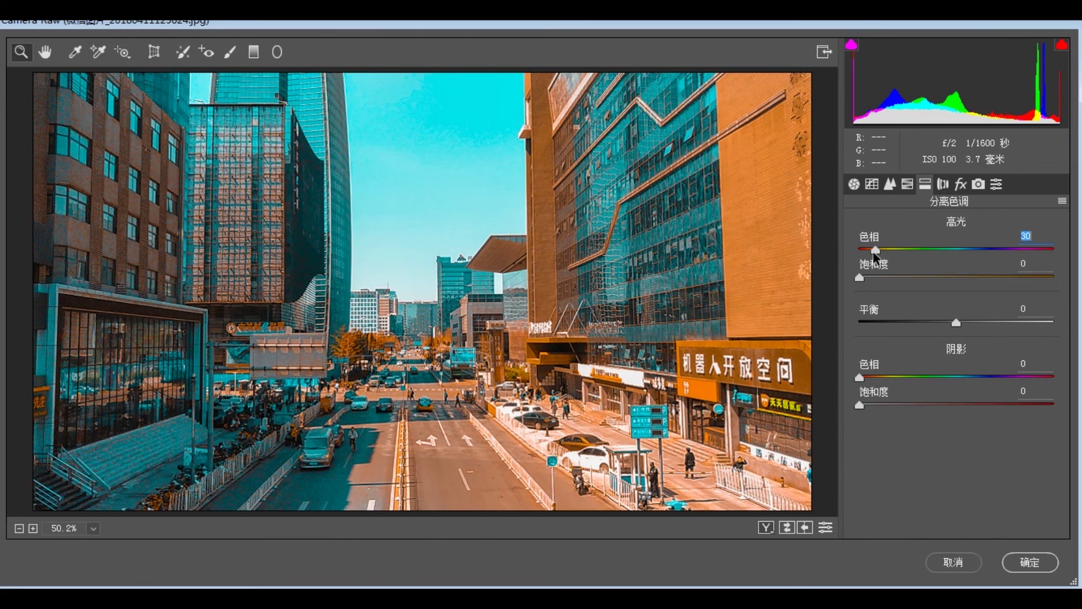
{"action": "left_click", "coordinate": [898, 277]}
{"action": "left_click_drag", "start_coordinate": [898, 277], "coordinate": [883, 278]}
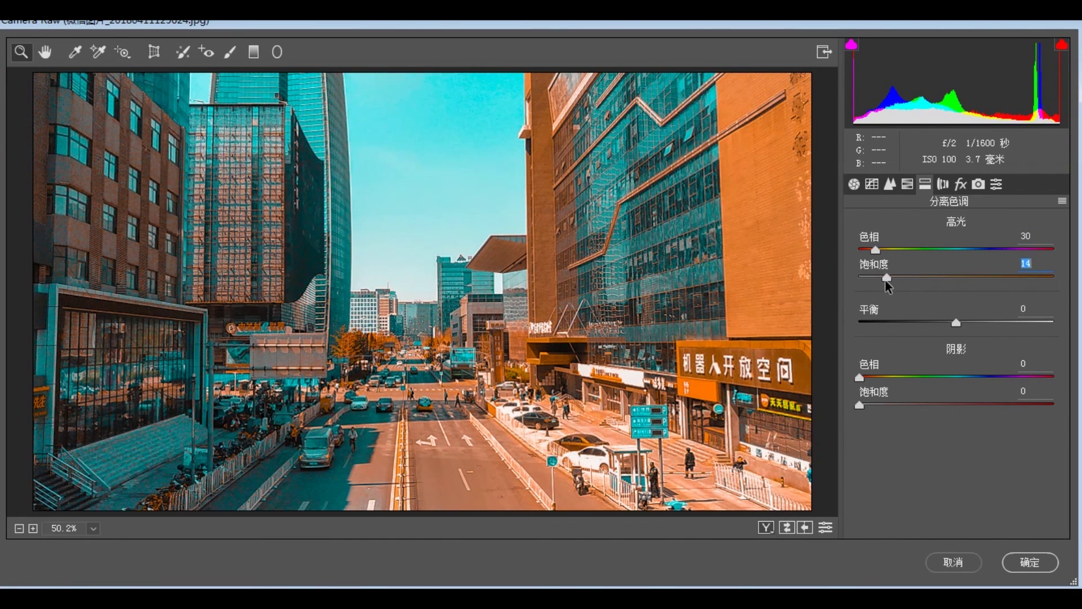
{"action": "left_click", "coordinate": [972, 376]}
{"action": "left_click_drag", "start_coordinate": [859, 404], "coordinate": [882, 404]}
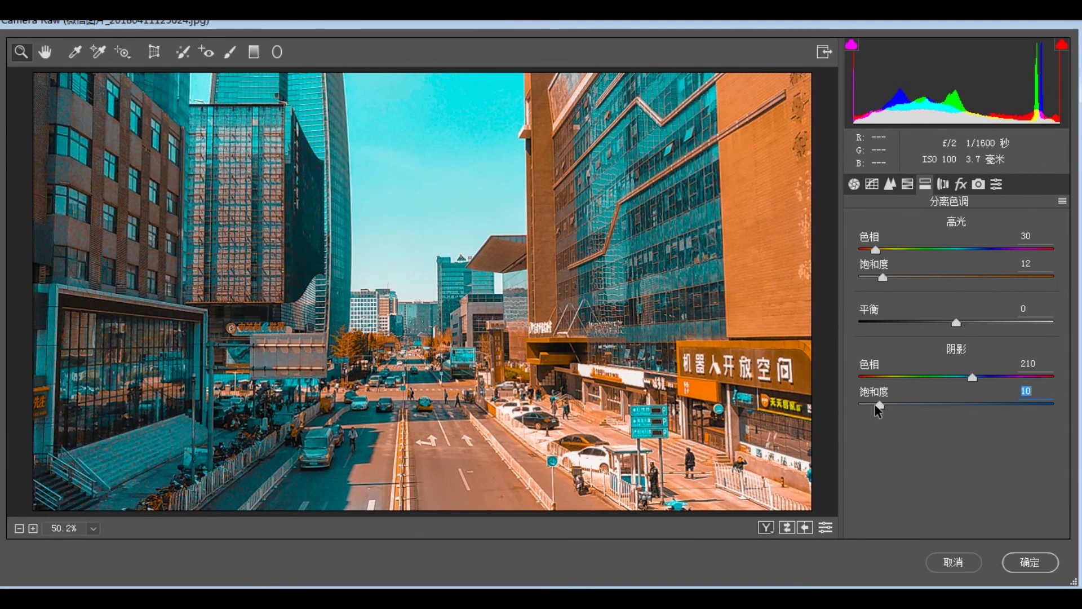
{"action": "left_click", "coordinate": [943, 184]}
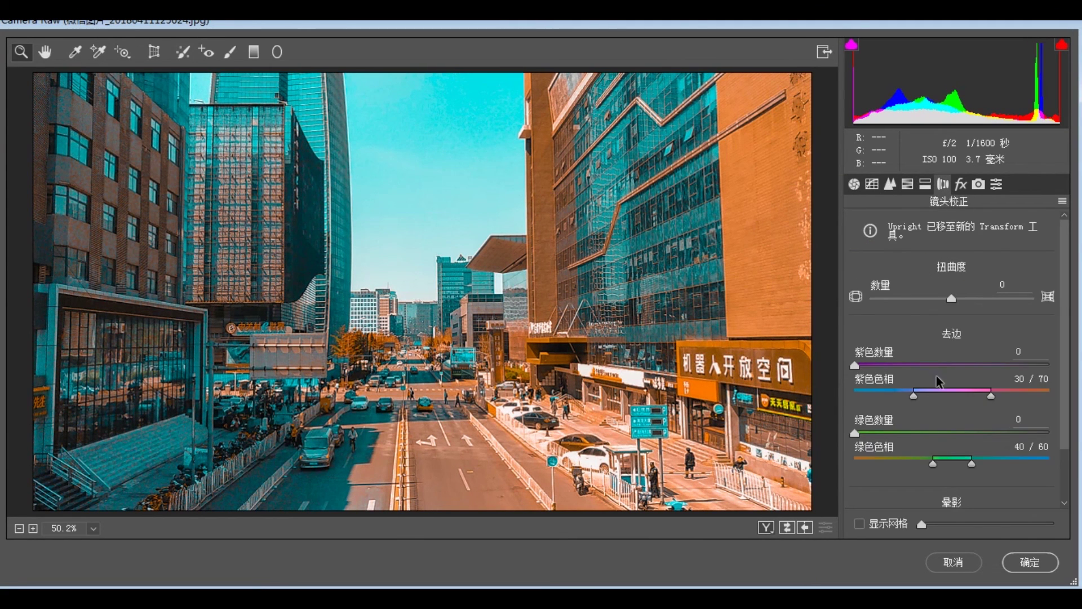
Add a post-crop vignette with Amount -12, Roundness +14 and Feather 58
{"action": "left_click", "coordinate": [961, 184]}
{"action": "left_click", "coordinate": [928, 457]}
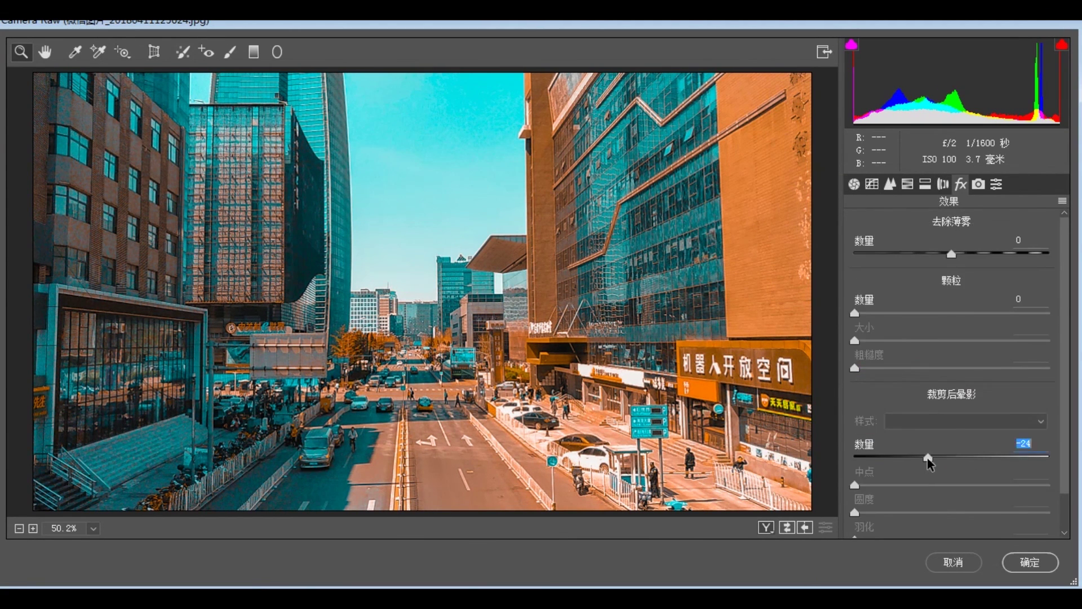
{"action": "left_click_drag", "start_coordinate": [928, 458], "coordinate": [939, 458]}
{"action": "scroll", "coordinate": [963, 516], "scroll_direction": "down", "scroll_amount": 2}
{"action": "mouse_move", "coordinate": [951, 495]}
{"action": "left_mouse_down"}
{"action": "mouse_move", "coordinate": [967, 496]}
{"action": "mouse_move", "coordinate": [965, 468]}
{"action": "left_mouse_up"}
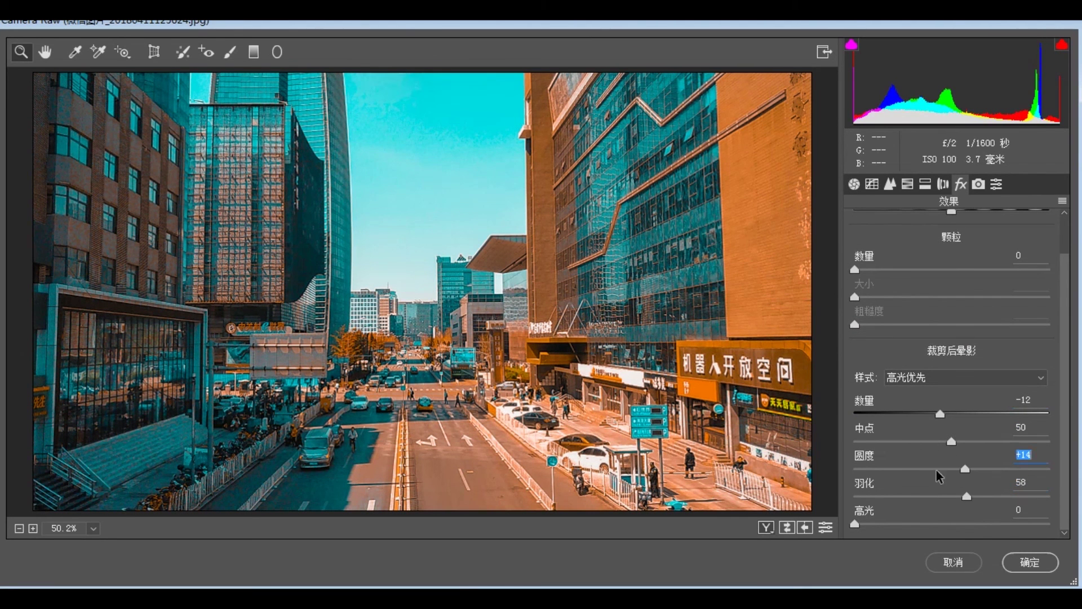
Compare the before/after preview modes, then apply the Camera Raw grade to the photo
{"action": "left_click", "coordinate": [765, 527]}
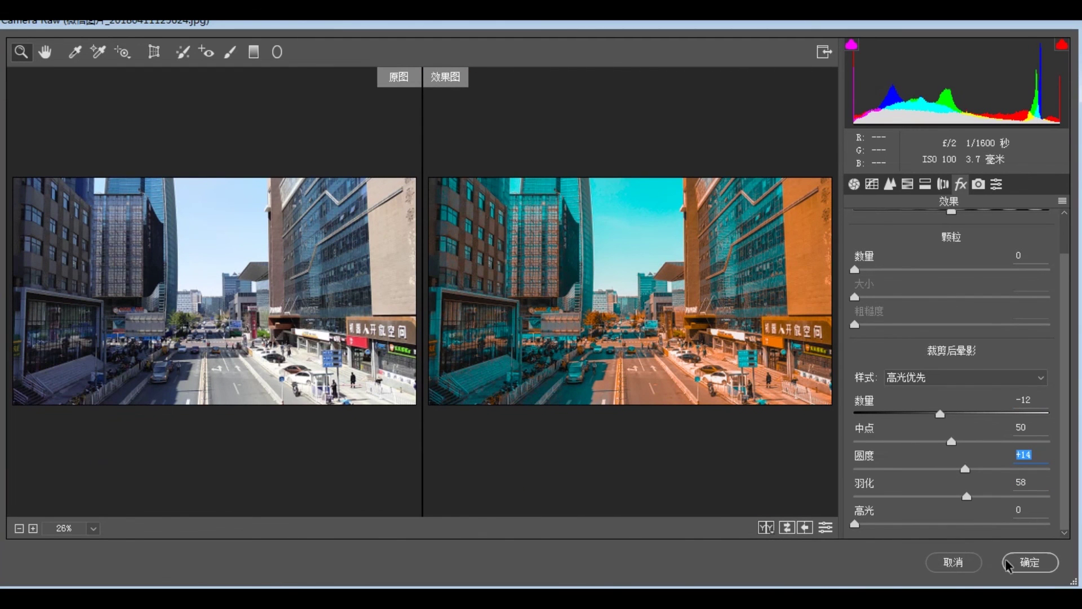
{"action": "left_click", "coordinate": [767, 528]}
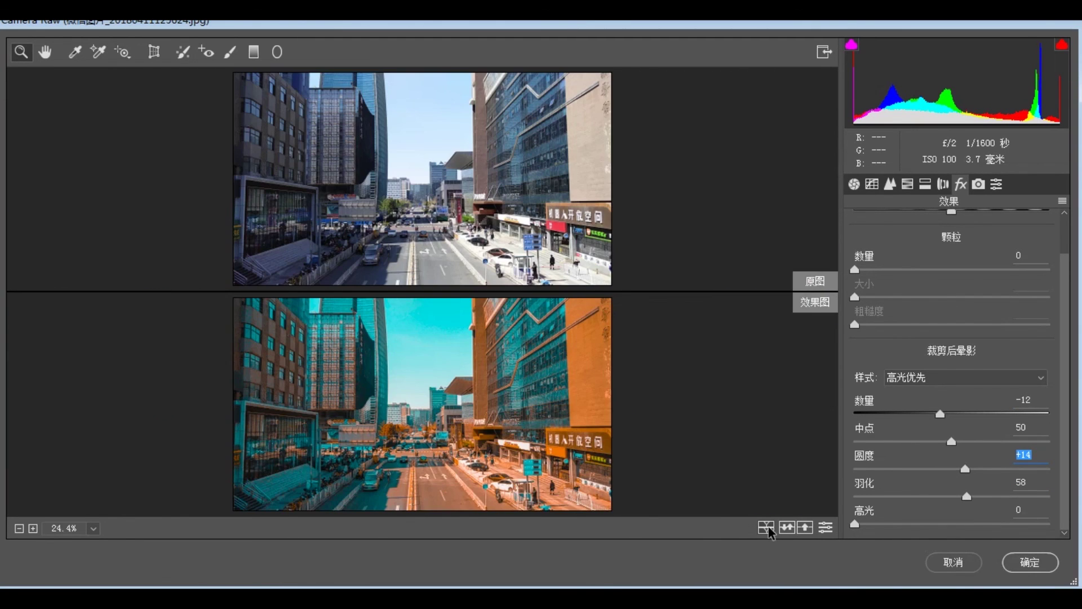
{"action": "left_click", "coordinate": [766, 527]}
{"action": "left_click", "coordinate": [768, 529]}
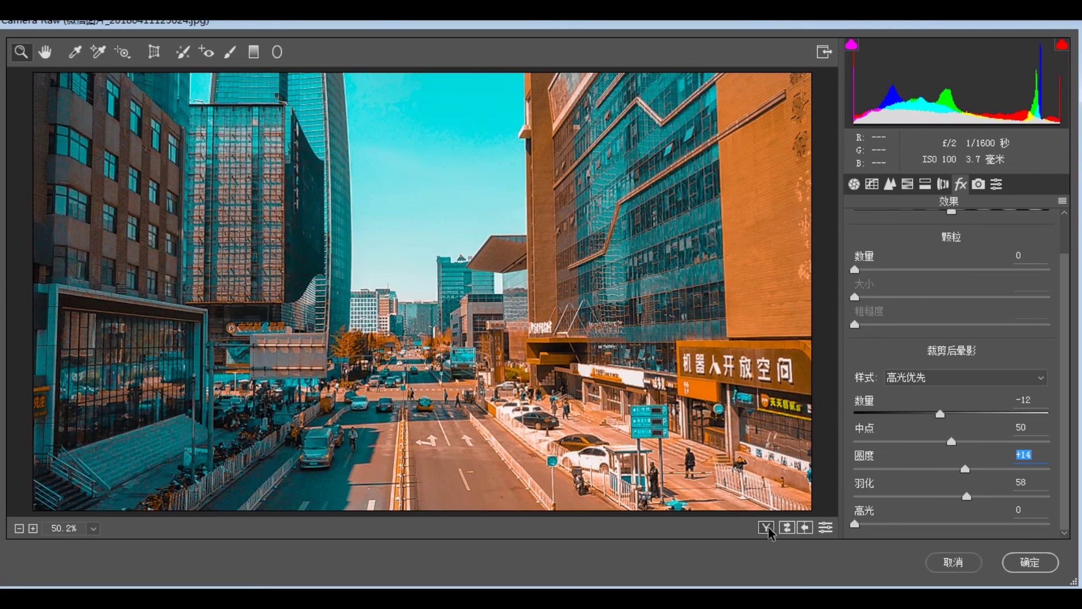
{"action": "left_click", "coordinate": [1027, 561]}
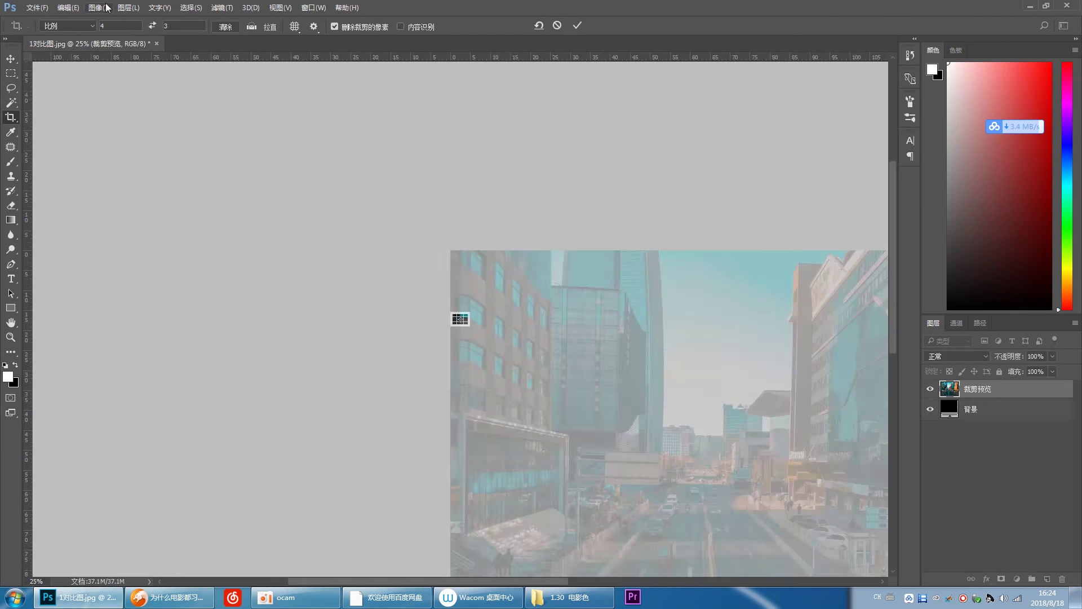
Crop the photo at a 16:9 ratio and commit the crop
{"action": "type", "text": "1"}
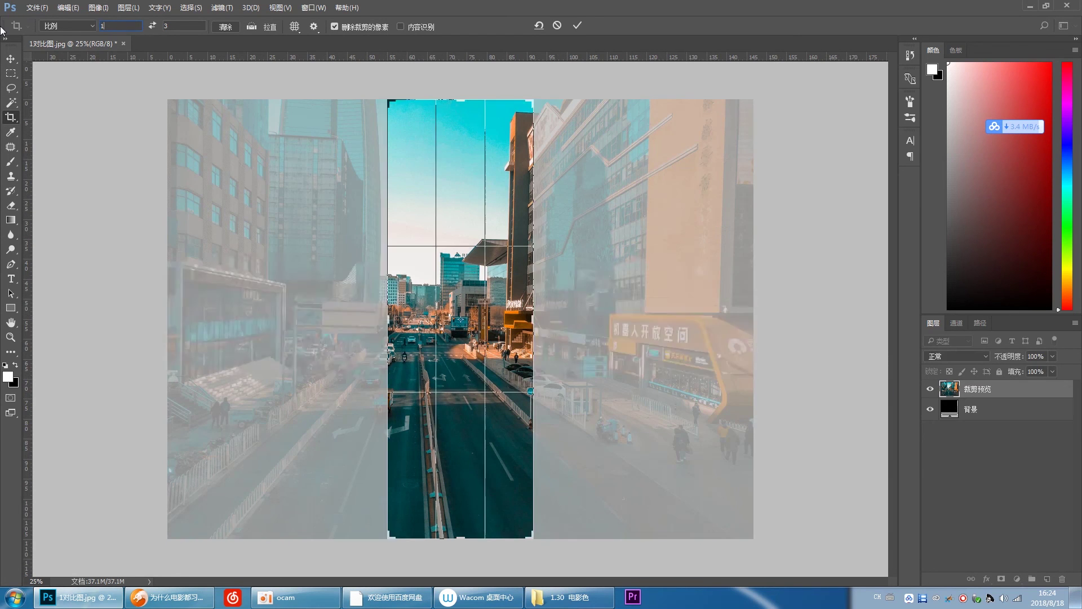
{"action": "type", "text": "6"}
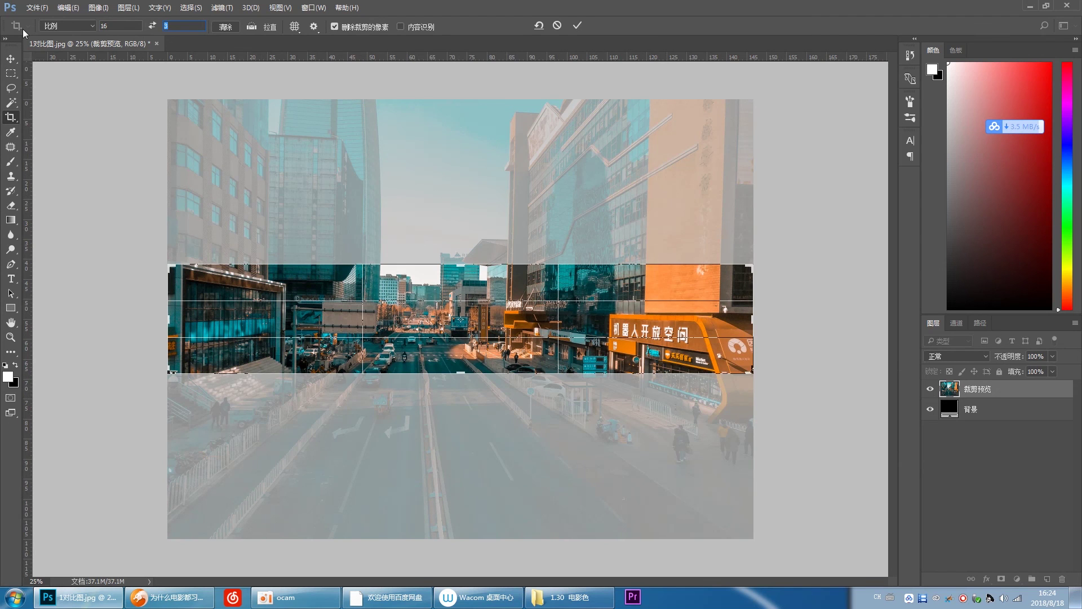
{"action": "type", "text": "9"}
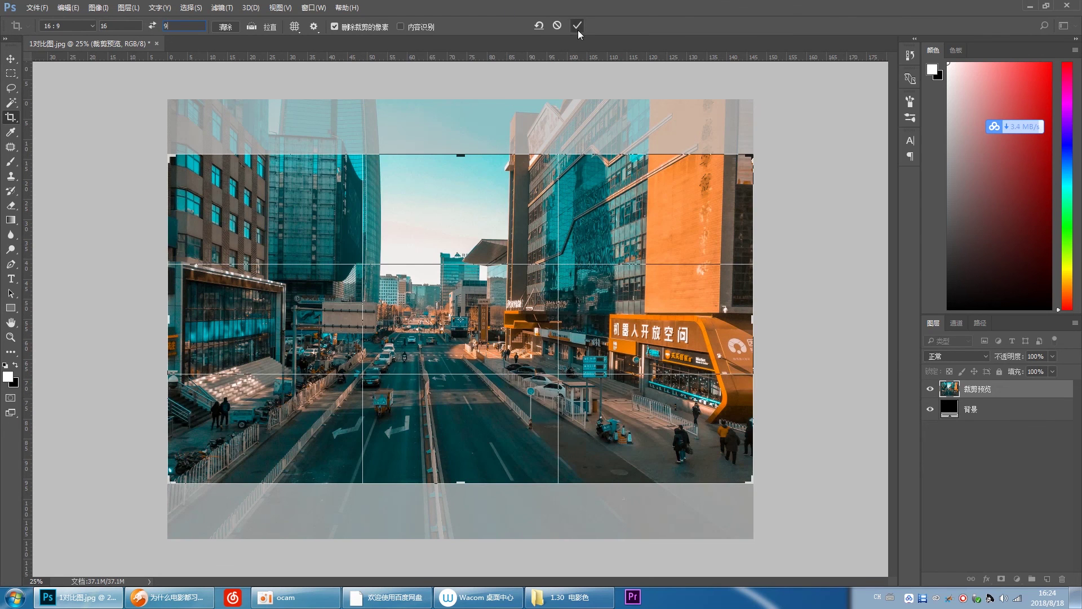
{"action": "left_click", "coordinate": [577, 27]}
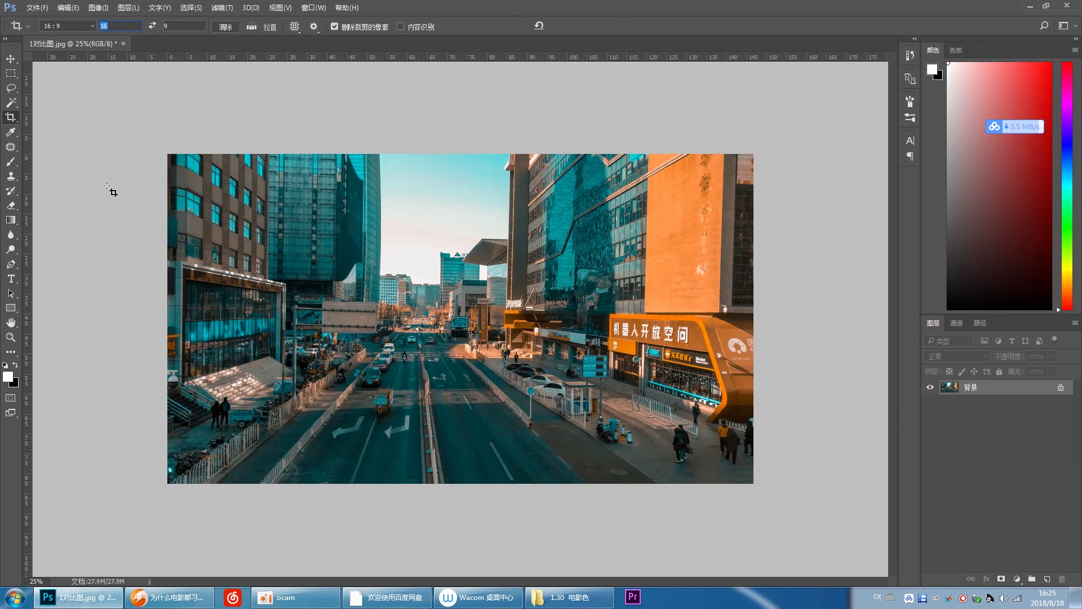
Extend a 4:3 crop above and below the photo, commit it, and zoom out
{"action": "type", "text": "4"}
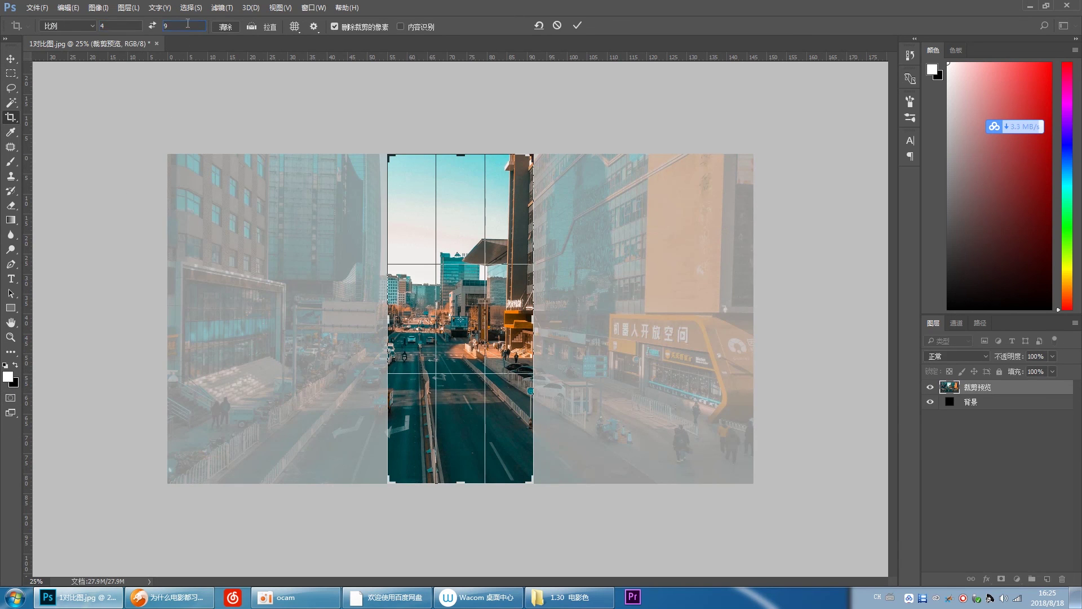
{"action": "type", "text": "3"}
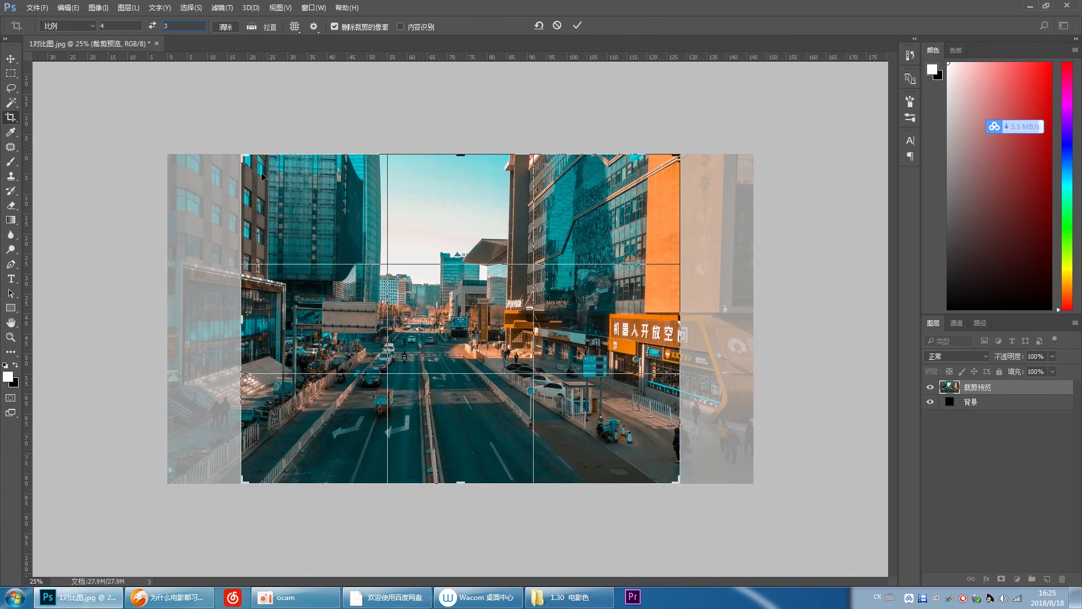
{"action": "left_click_drag", "start_coordinate": [243, 158], "coordinate": [204, 128]}
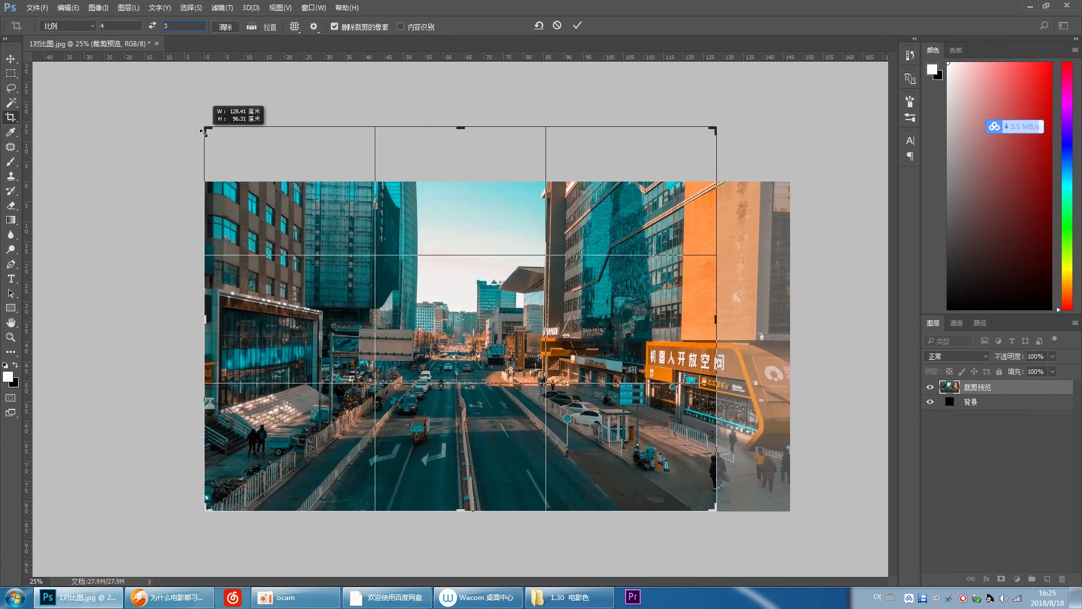
{"action": "left_click_drag", "start_coordinate": [716, 506], "coordinate": [752, 535]}
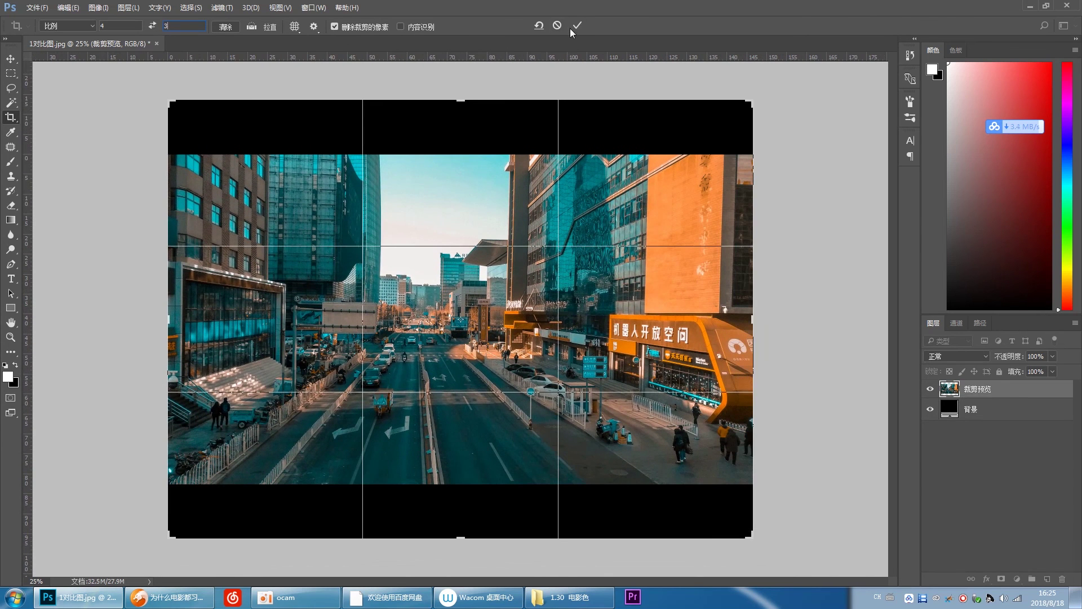
{"action": "left_click", "coordinate": [575, 26]}
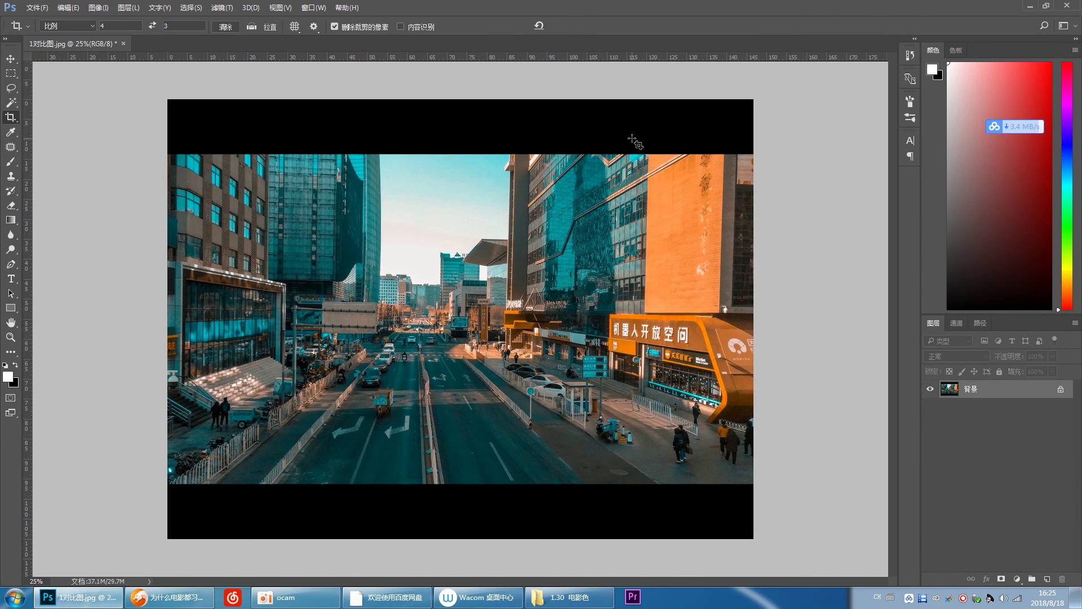
{"action": "key", "text": "ctrl+minus"}
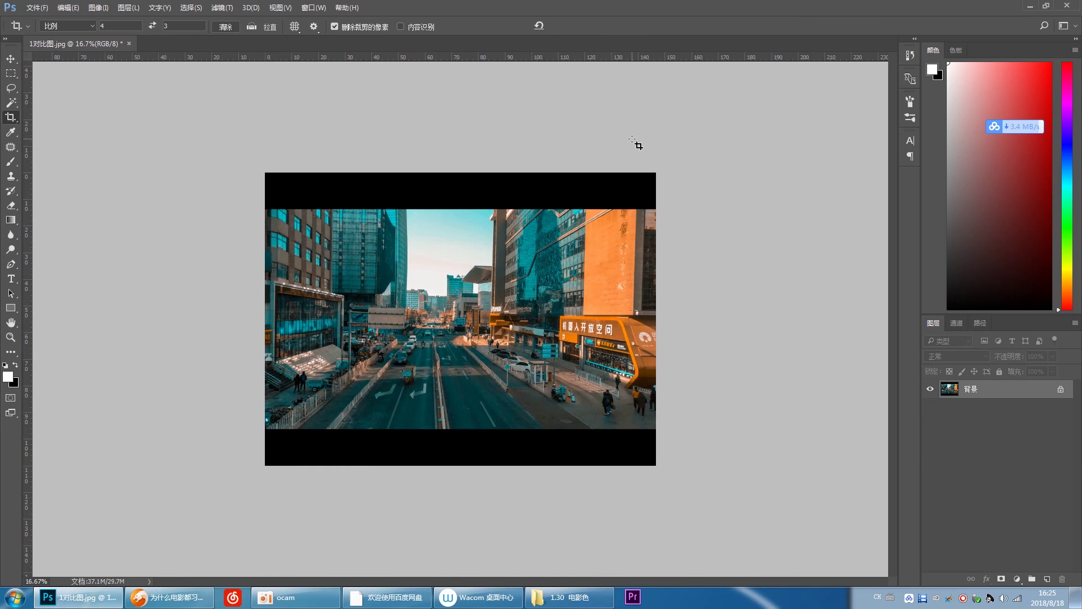